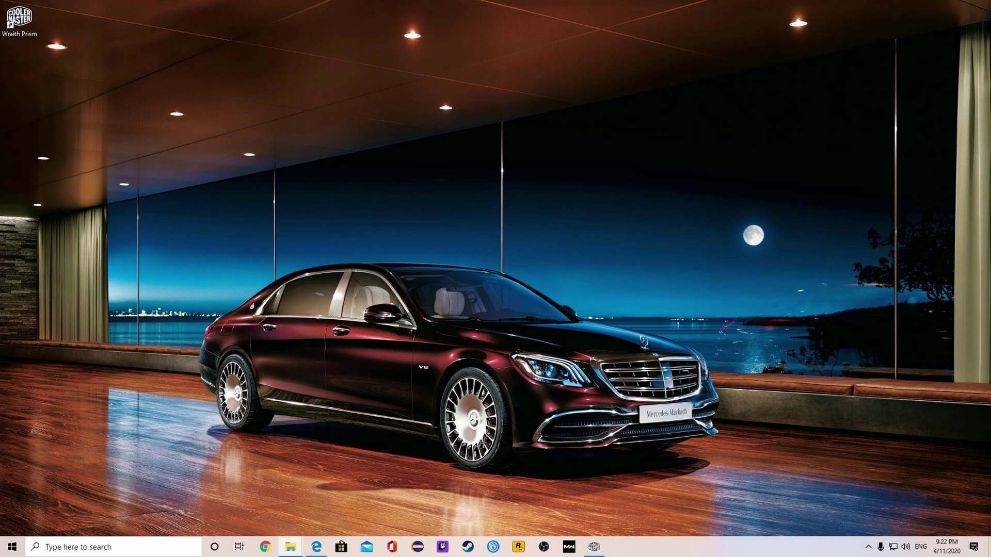
- Search the web for "amd wraith prism software" in Edge and open the v1.18 download from Cooler Master's Wraith Prism page
{"action": "left_click", "coordinate": [316, 547]}
{"action": "left_click", "coordinate": [135, 69]}
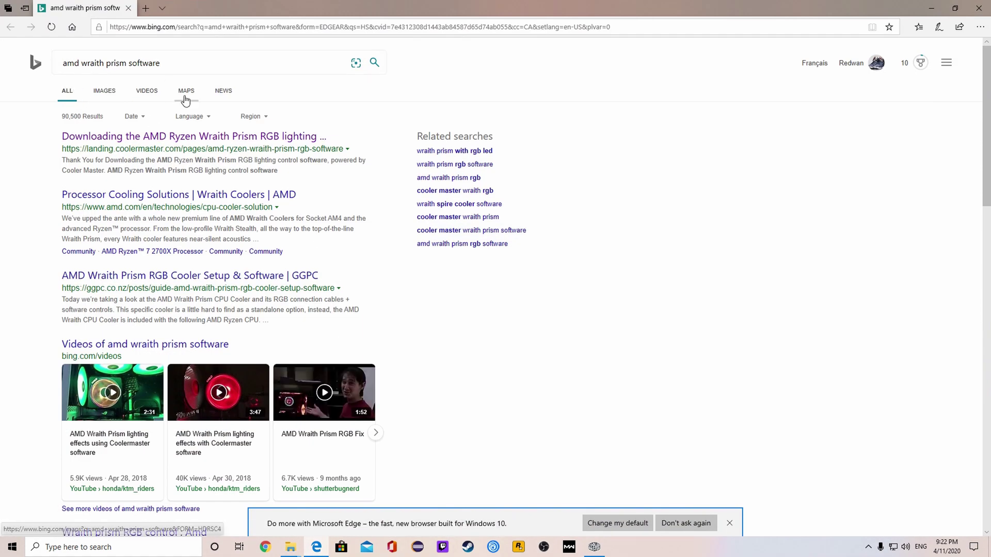
{"action": "left_click", "coordinate": [181, 138]}
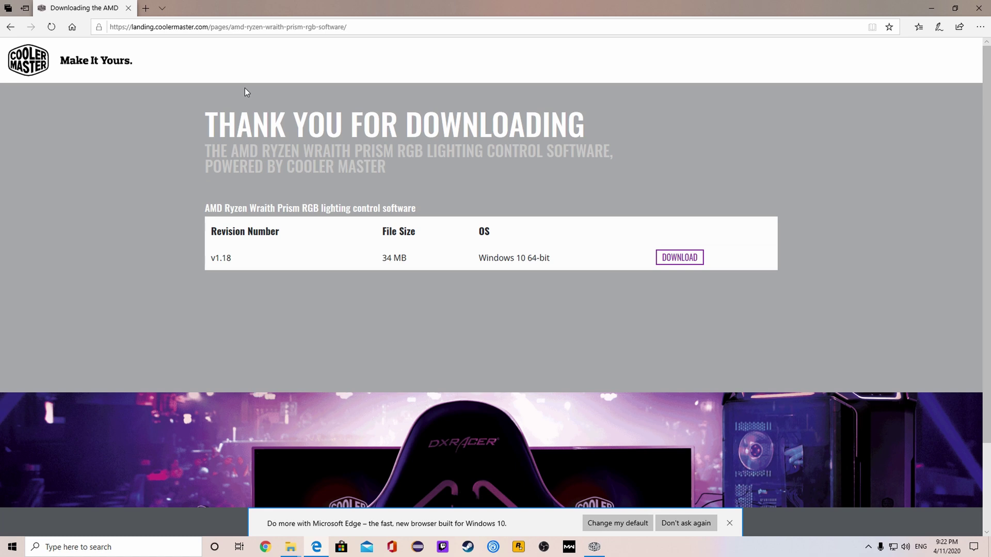
{"action": "left_click", "coordinate": [694, 257]}
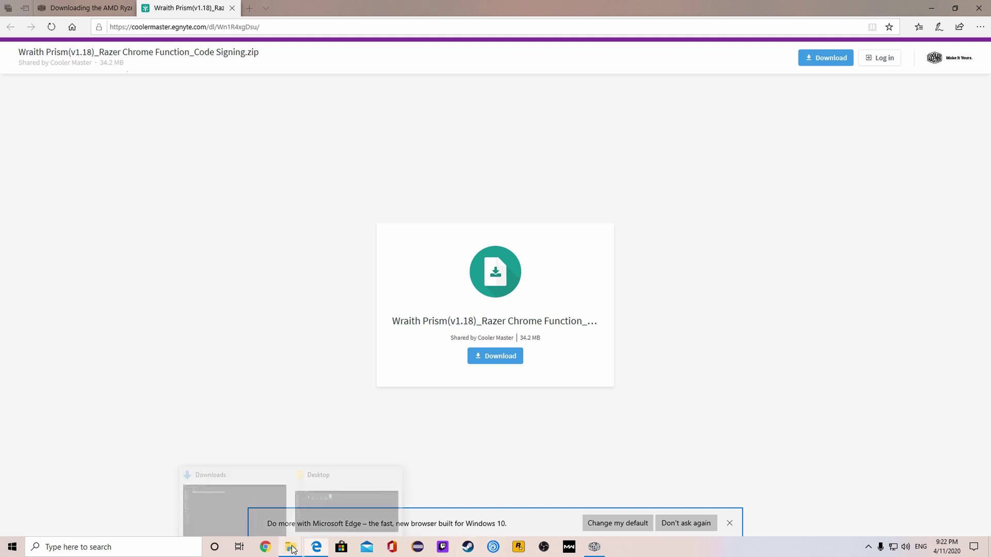
- Browse the downloaded Wraith Prism(v1.18) archive in the Downloads folder down to its Setup application, and close the open windows
{"action": "mouse_move", "coordinate": [292, 548]}
{"action": "left_click", "coordinate": [258, 514]}
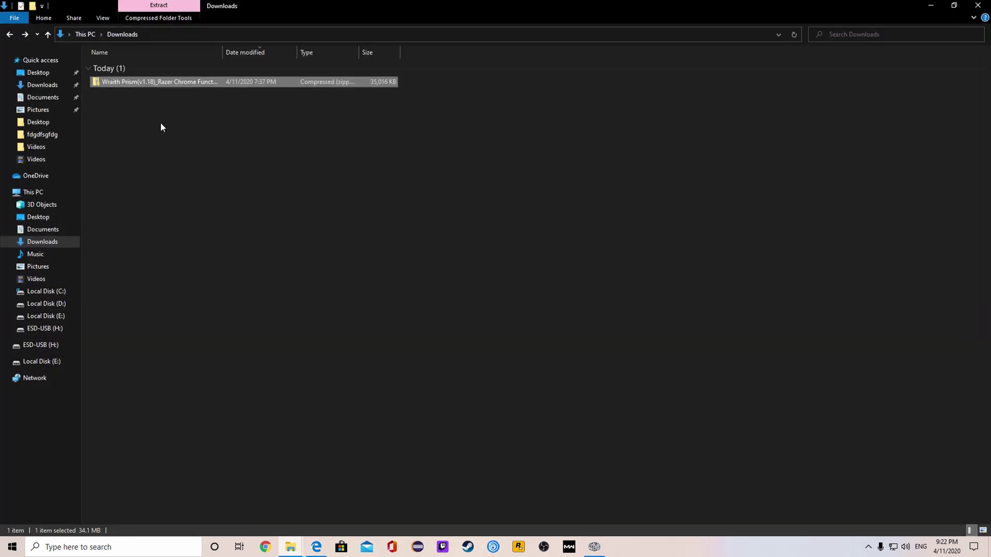
{"action": "double_click", "coordinate": [144, 81]}
{"action": "double_click", "coordinate": [148, 72]}
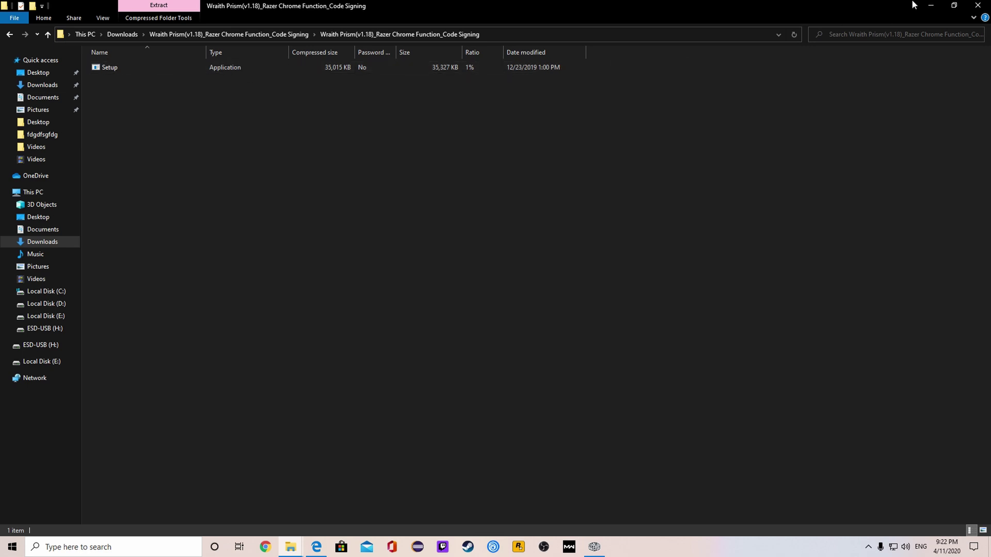
{"action": "left_click", "coordinate": [980, 5]}
{"action": "left_click", "coordinate": [981, 6]}
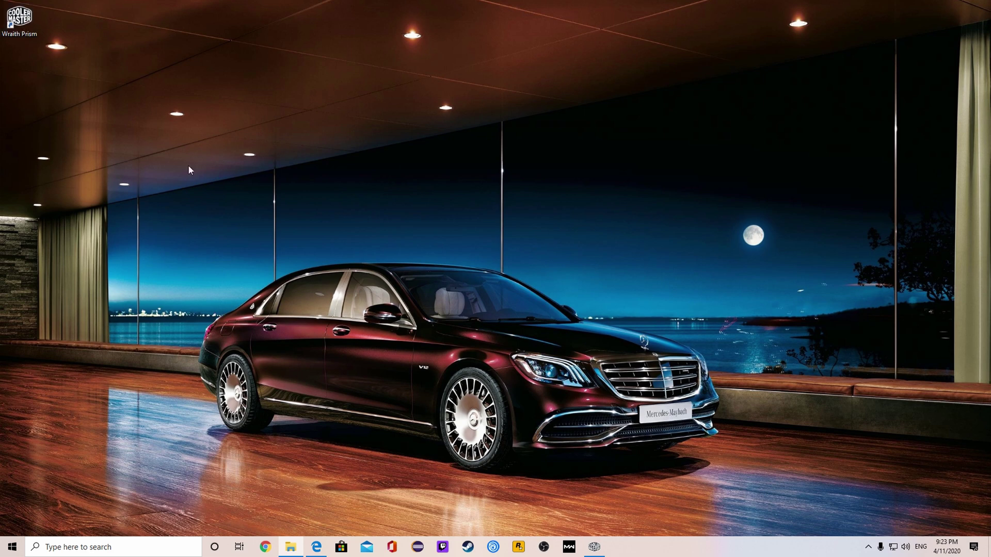
- Switch to the Wraith Prism control software and apply the Static effect to the ring LED
{"action": "left_click", "coordinate": [595, 547]}
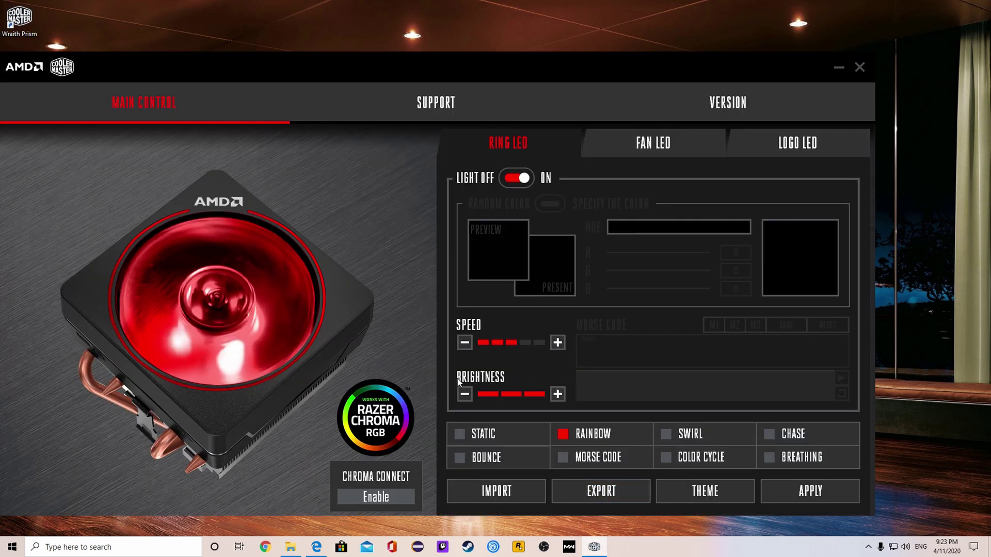
{"action": "left_click_drag", "start_coordinate": [424, 61], "coordinate": [451, 63]}
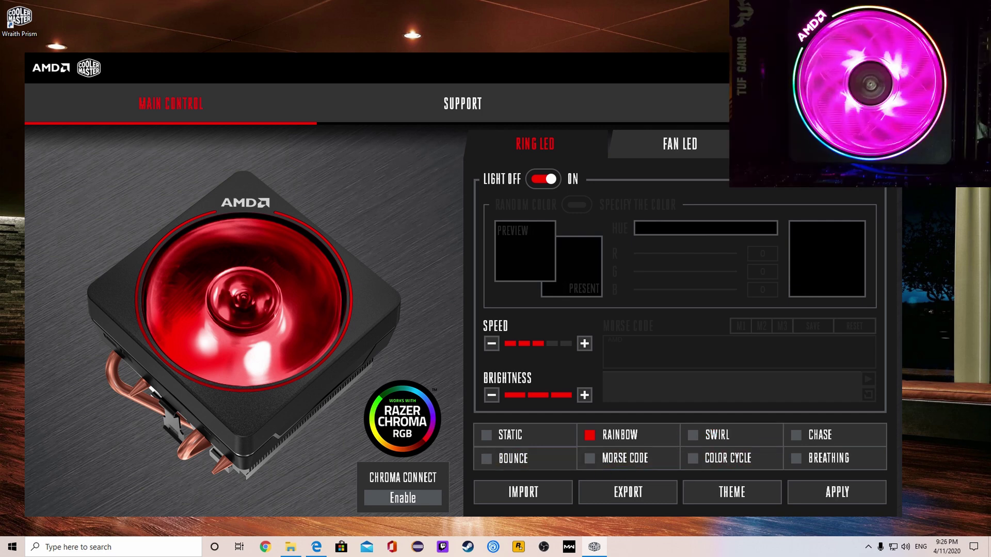
{"action": "left_click", "coordinate": [521, 435]}
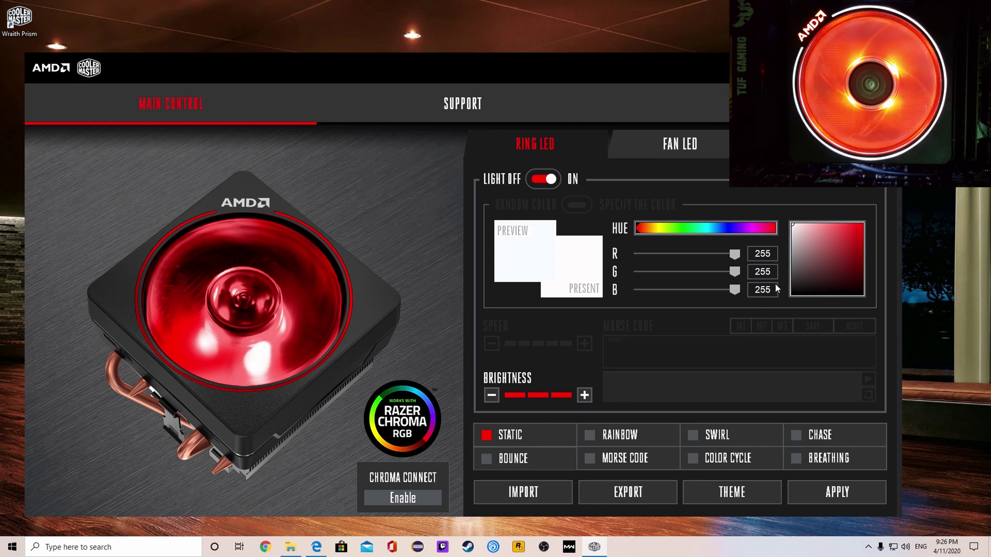
{"action": "left_click", "coordinate": [837, 492]}
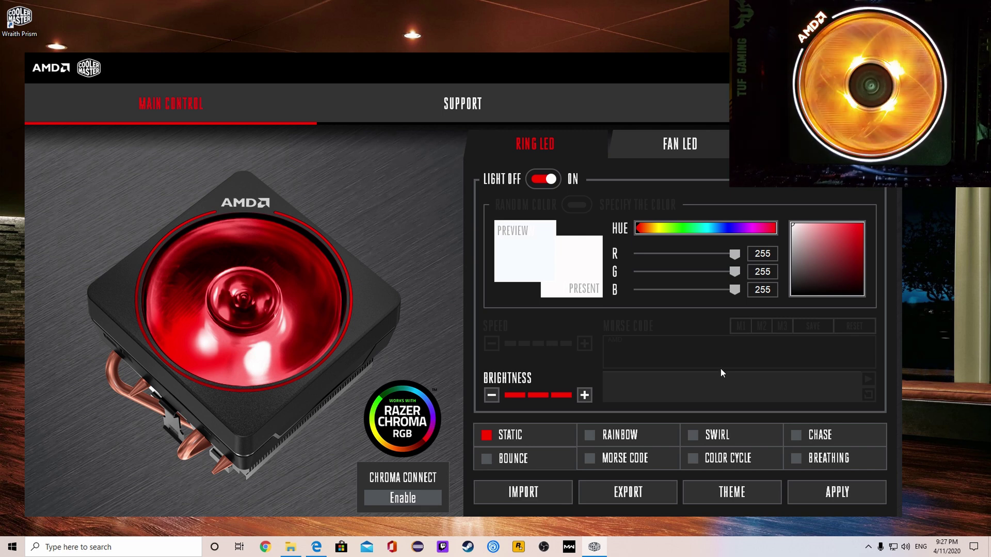
- Try the Bounce and Morse Code effects on the ring LED, applying each one
{"action": "left_click", "coordinate": [532, 459]}
{"action": "left_click", "coordinate": [847, 492]}
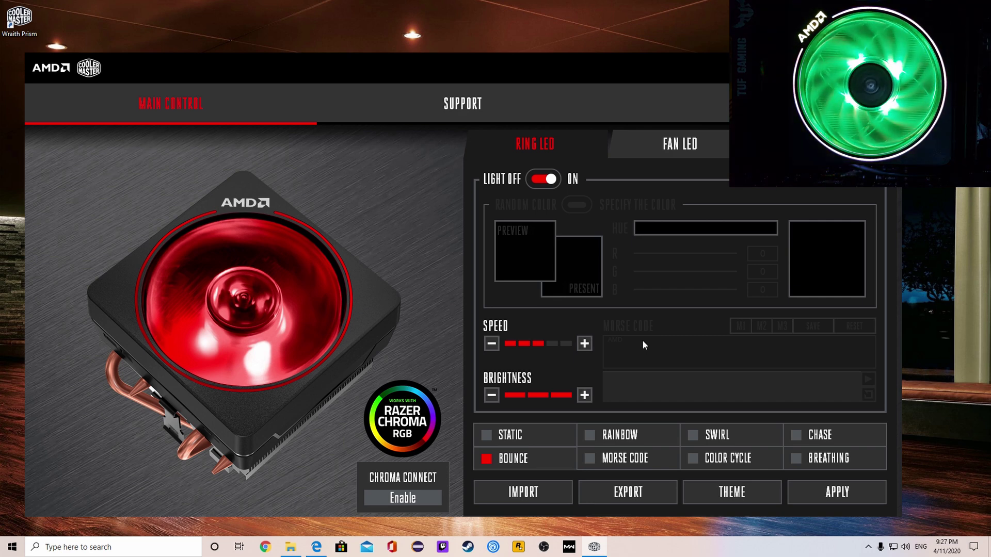
{"action": "left_click", "coordinate": [638, 461]}
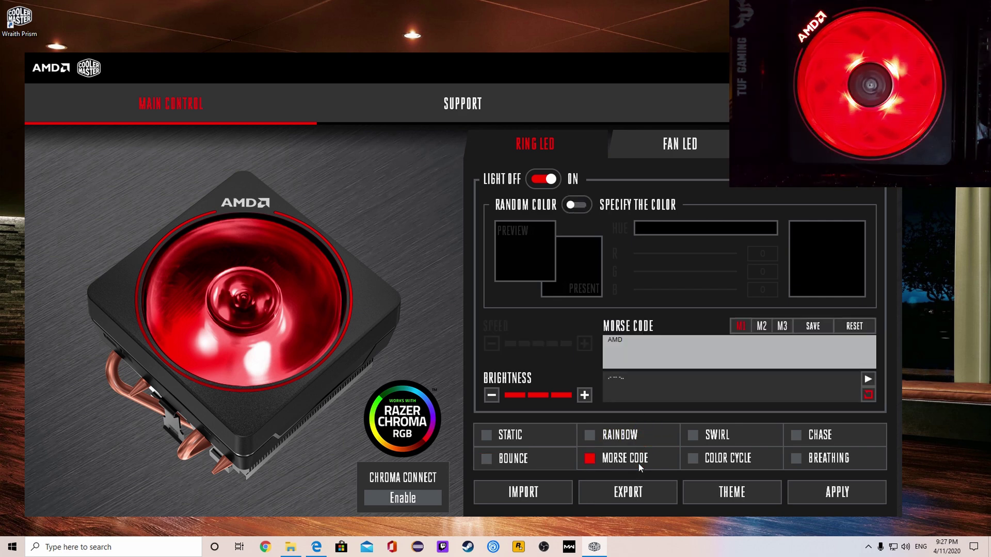
{"action": "left_click", "coordinate": [827, 499]}
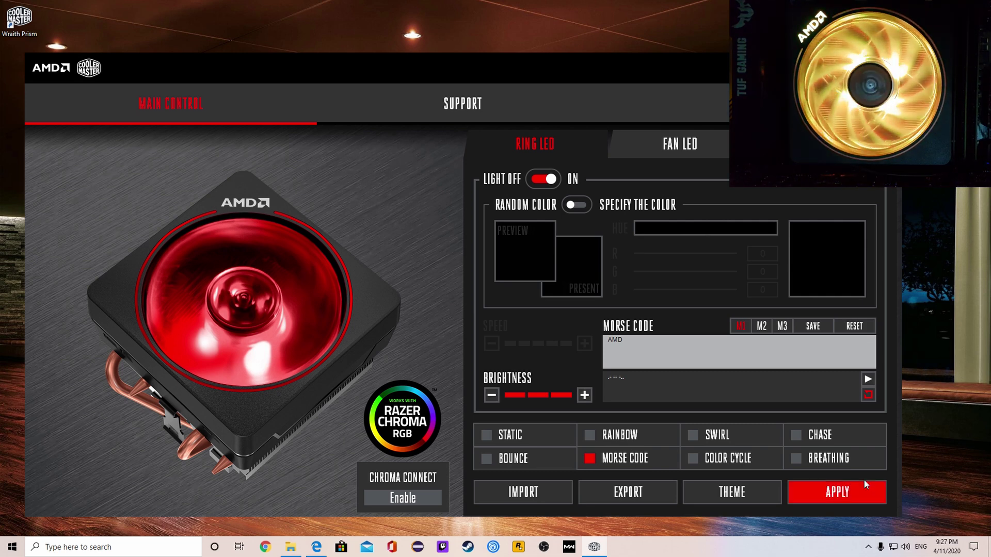
- Try the Swirl and Color Cycle effects on the ring LED, applying each one
{"action": "left_click", "coordinate": [729, 435]}
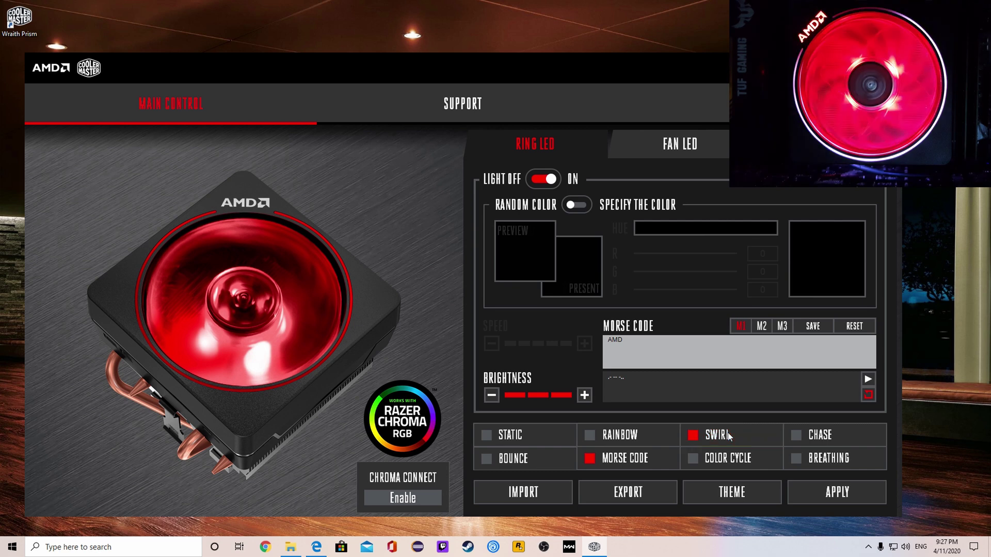
{"action": "left_click", "coordinate": [839, 495]}
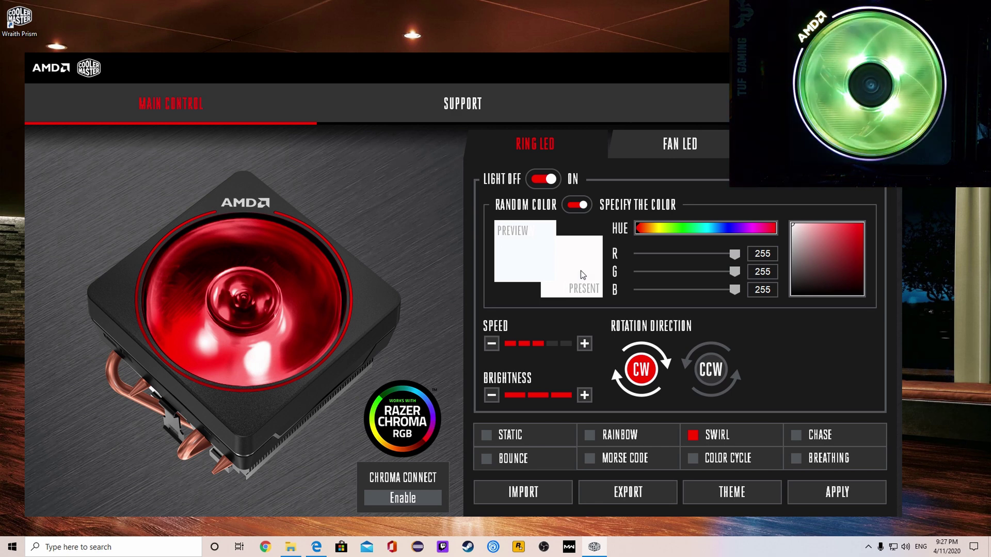
{"action": "left_click", "coordinate": [741, 460]}
{"action": "left_click", "coordinate": [838, 493]}
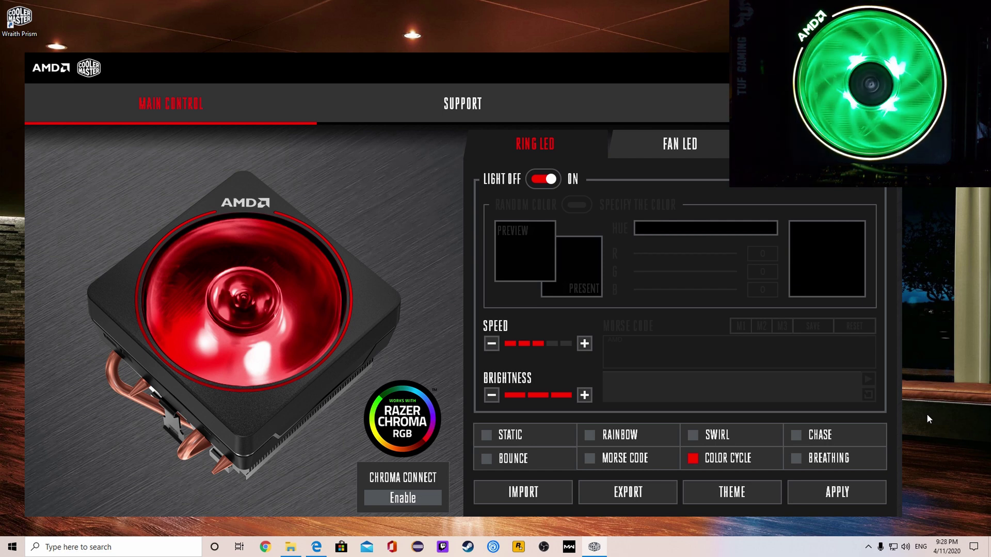
- Apply the Chase effect to the ring LED and apply it again with counterclockwise rotation (CCW)
{"action": "left_click", "coordinate": [869, 431]}
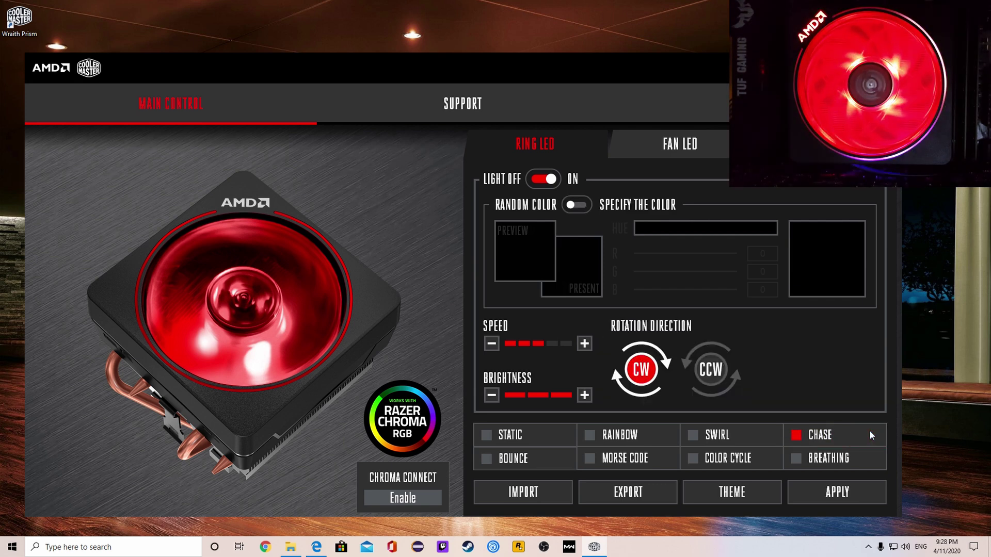
{"action": "left_click", "coordinate": [835, 497]}
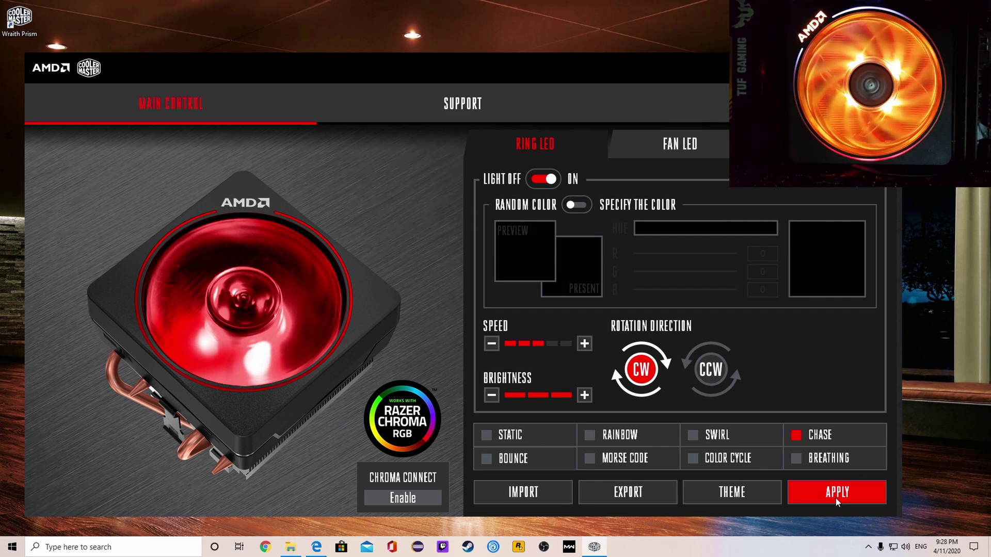
{"action": "left_click", "coordinate": [711, 369]}
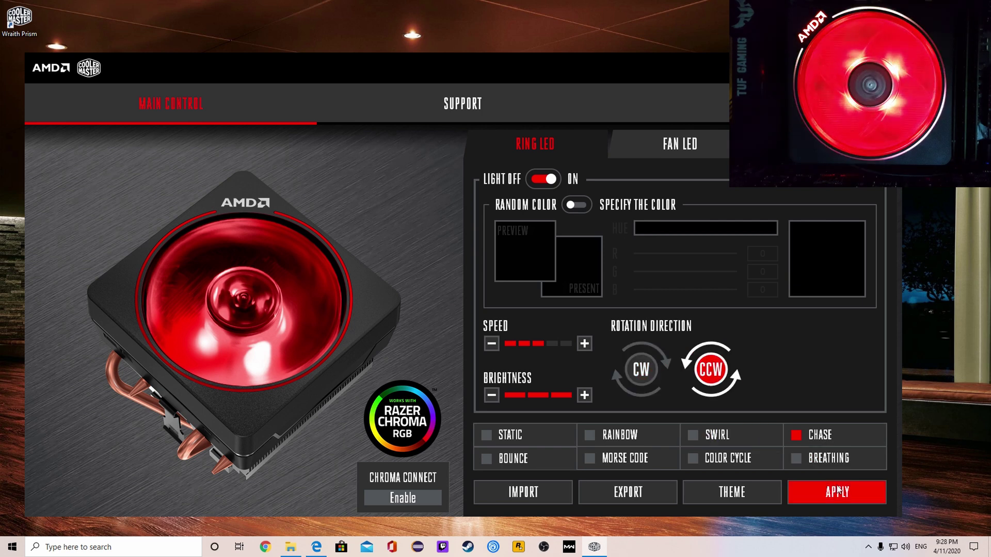
{"action": "left_click", "coordinate": [856, 497]}
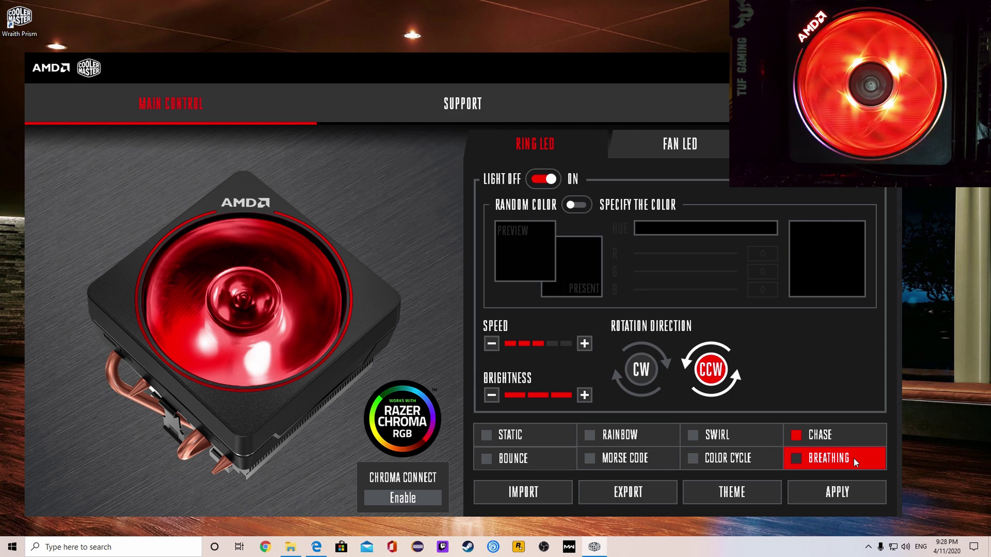
- Apply the Breathing and Rainbow effects to the ring LED in turn, and raise the Rainbow speed to the maximum of five bars
{"action": "left_click", "coordinate": [854, 459]}
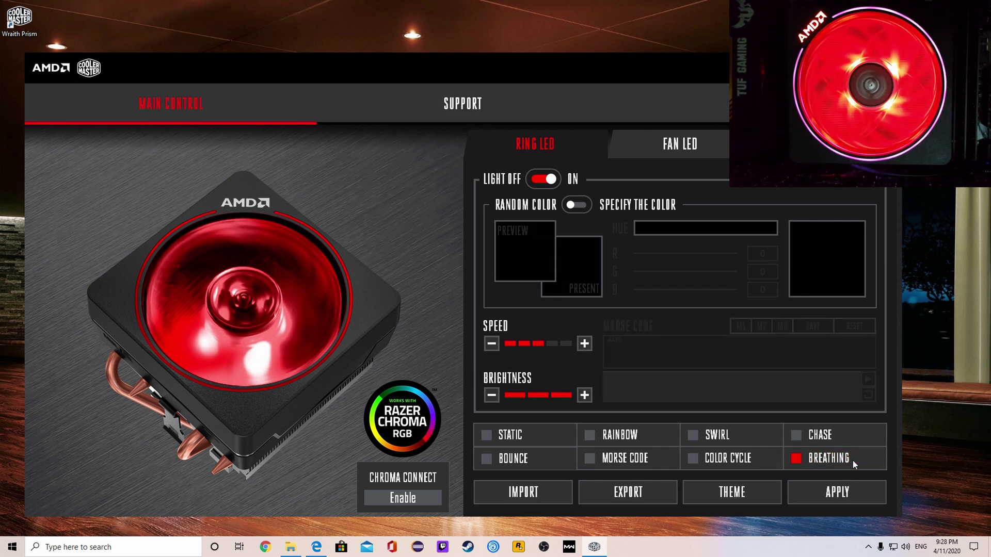
{"action": "left_click", "coordinate": [835, 494]}
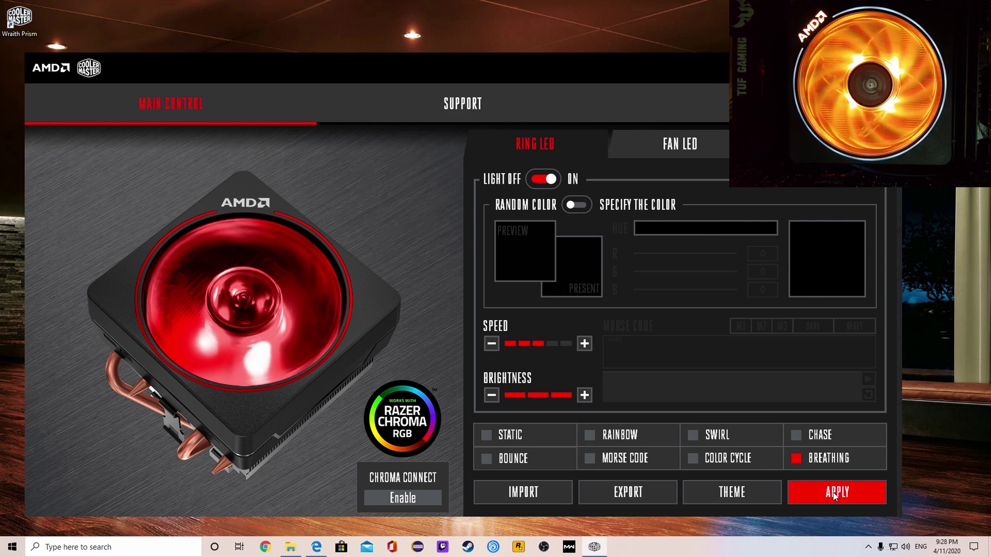
{"action": "left_click", "coordinate": [644, 436]}
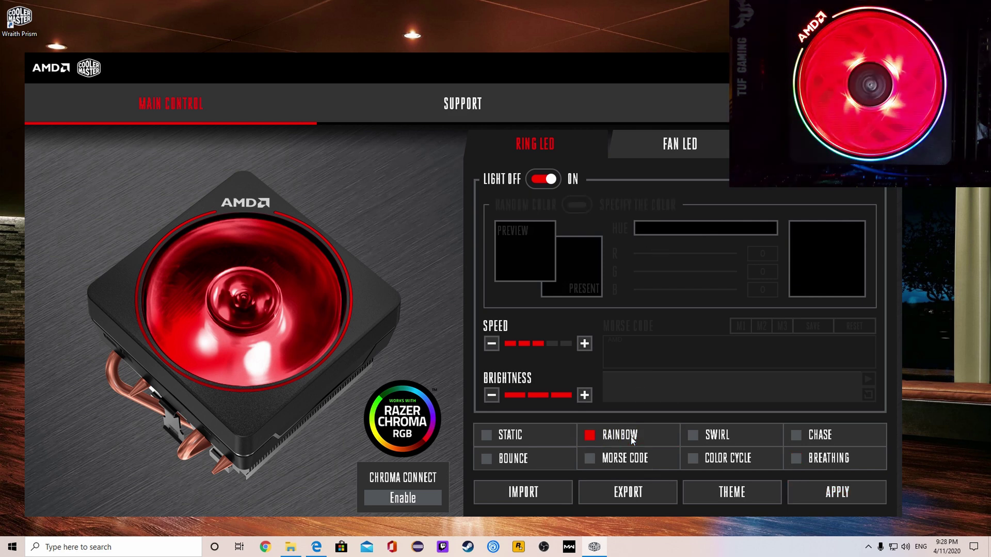
{"action": "left_click", "coordinate": [835, 497]}
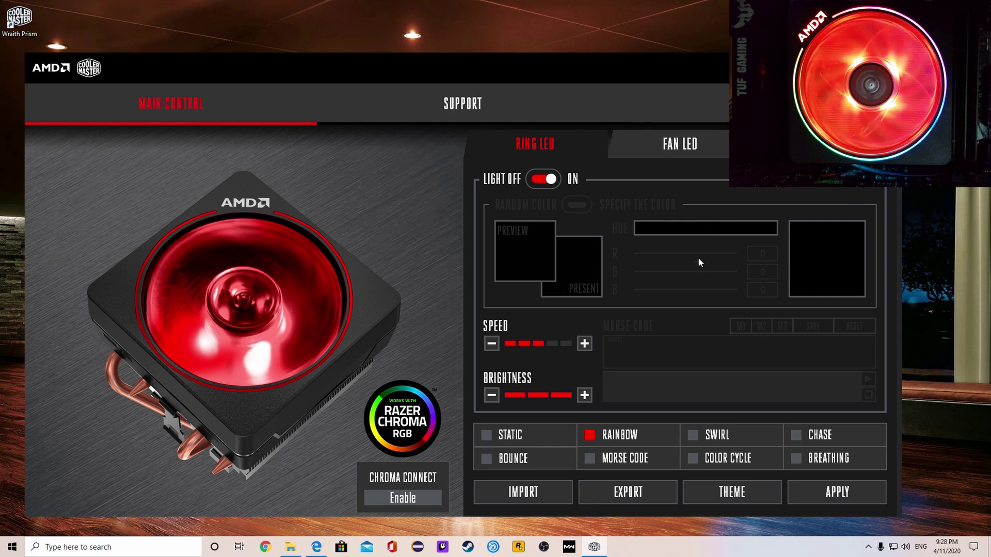
{"action": "left_click", "coordinate": [584, 344]}
{"action": "left_click", "coordinate": [584, 343]}
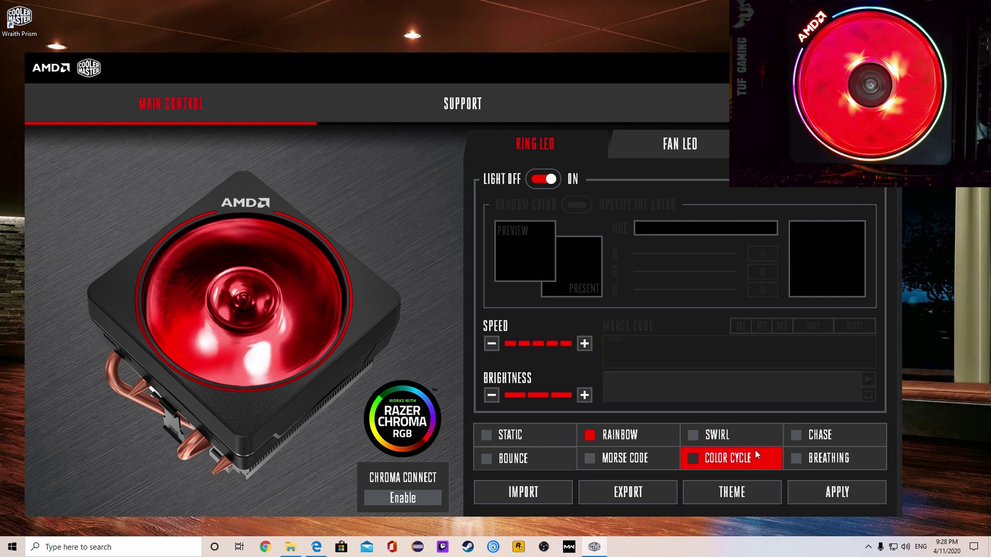
- Apply the Chase effect to the ring LED with clockwise rotation (CW) and the maximum speed of five bars
{"action": "left_click", "coordinate": [831, 438]}
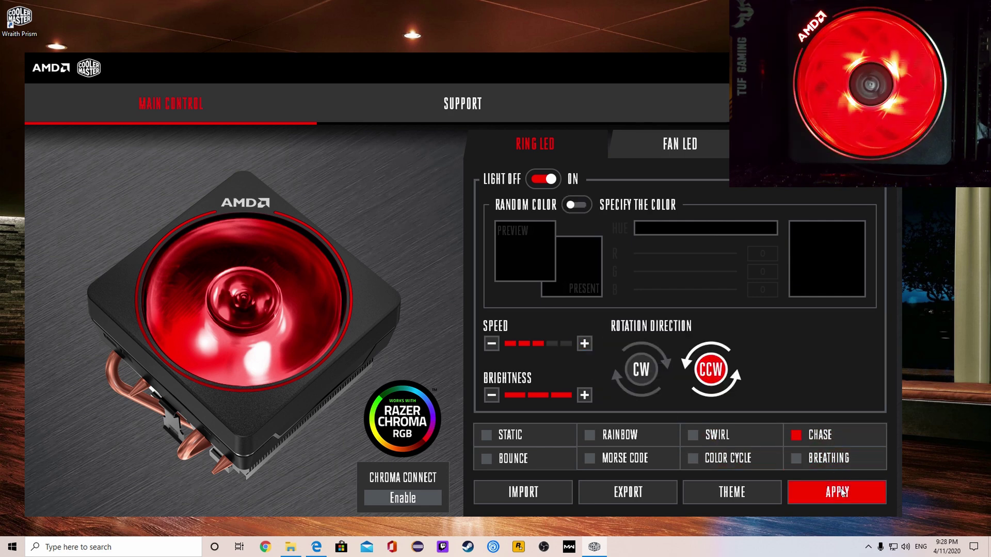
{"action": "left_click", "coordinate": [642, 383]}
{"action": "left_click", "coordinate": [584, 344]}
{"action": "left_click", "coordinate": [584, 344]}
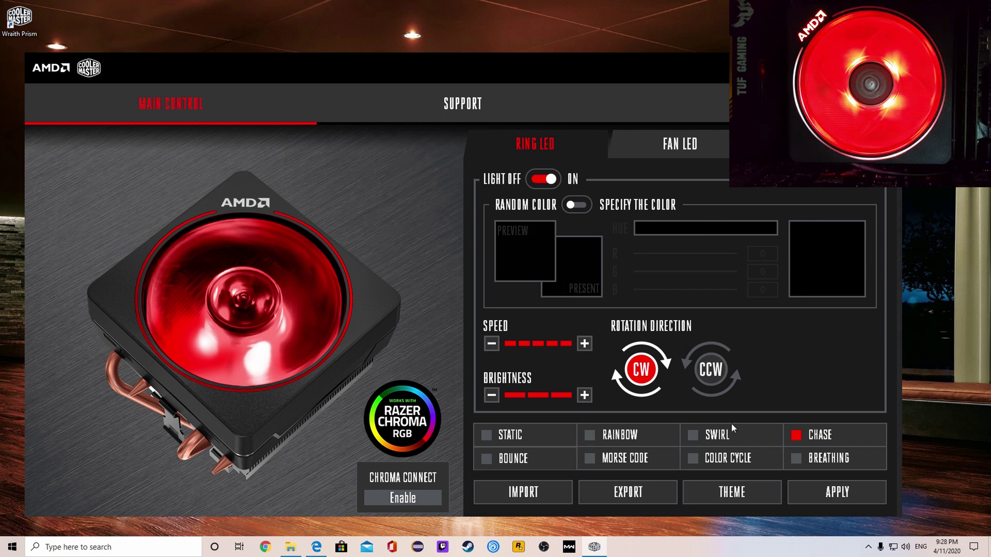
{"action": "left_click", "coordinate": [865, 496]}
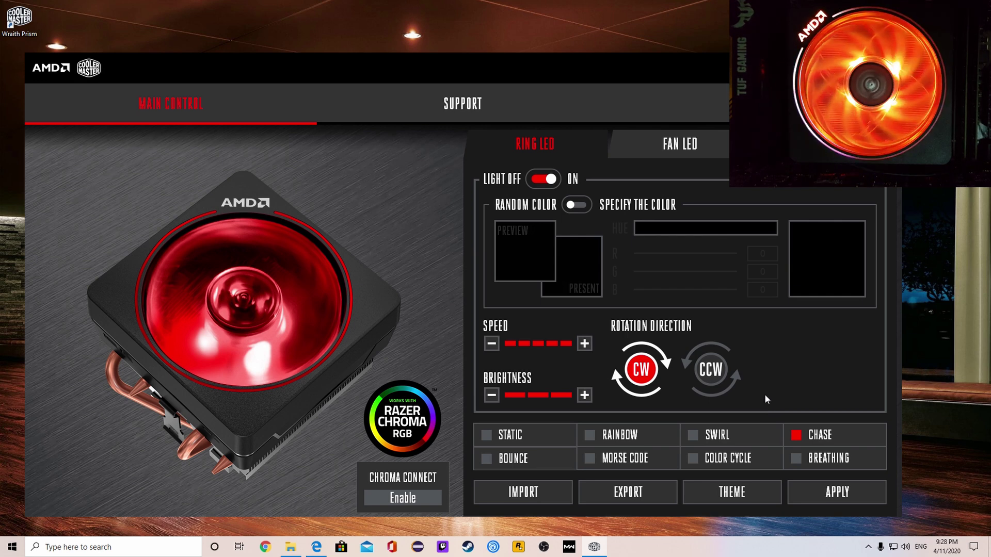
- Lower the Chase effect's speed one level at a time down to one bar, applying each reduction
{"action": "left_click", "coordinate": [833, 491]}
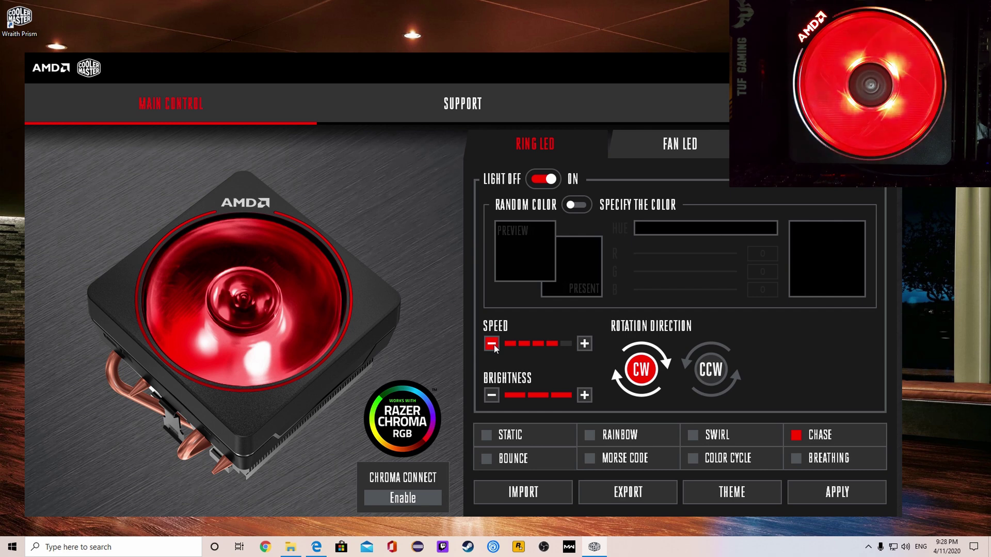
{"action": "left_click", "coordinate": [493, 344]}
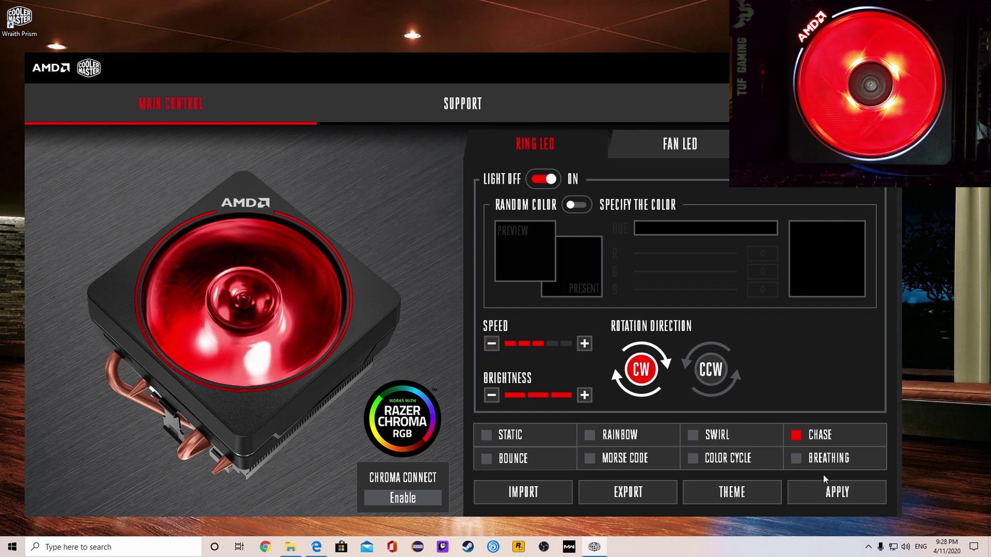
{"action": "left_click", "coordinate": [820, 485]}
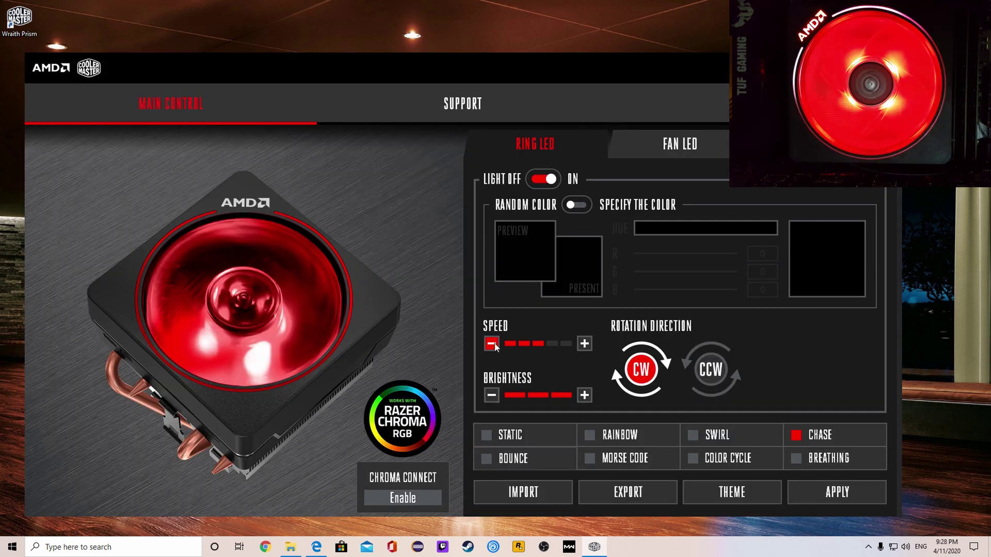
{"action": "left_click", "coordinate": [493, 344]}
{"action": "left_click", "coordinate": [818, 489]}
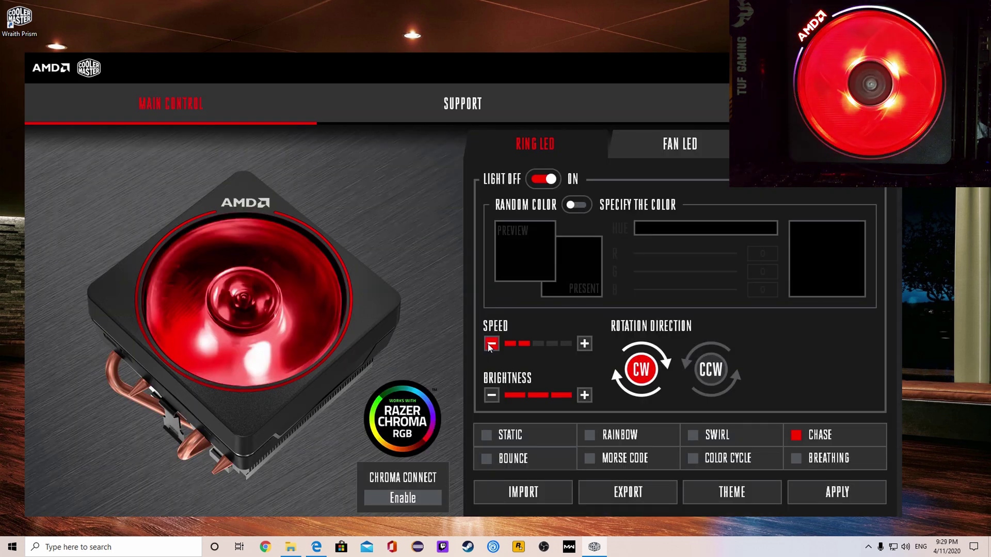
{"action": "left_click", "coordinate": [491, 344]}
{"action": "left_click", "coordinate": [812, 490]}
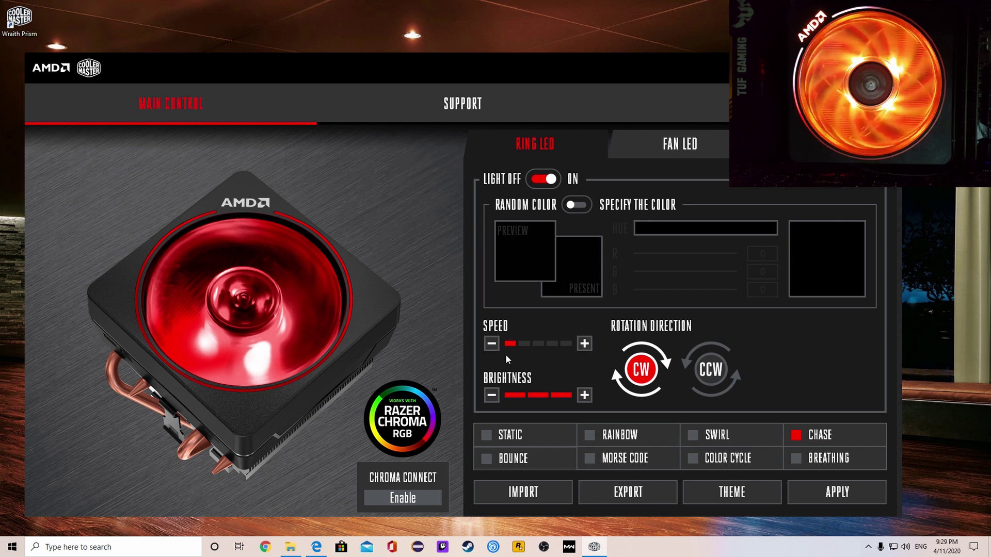
- Lower the Chase effect's brightness one level at a time down to one bar, applying each reduction
{"action": "left_click", "coordinate": [492, 395]}
{"action": "left_click", "coordinate": [821, 493]}
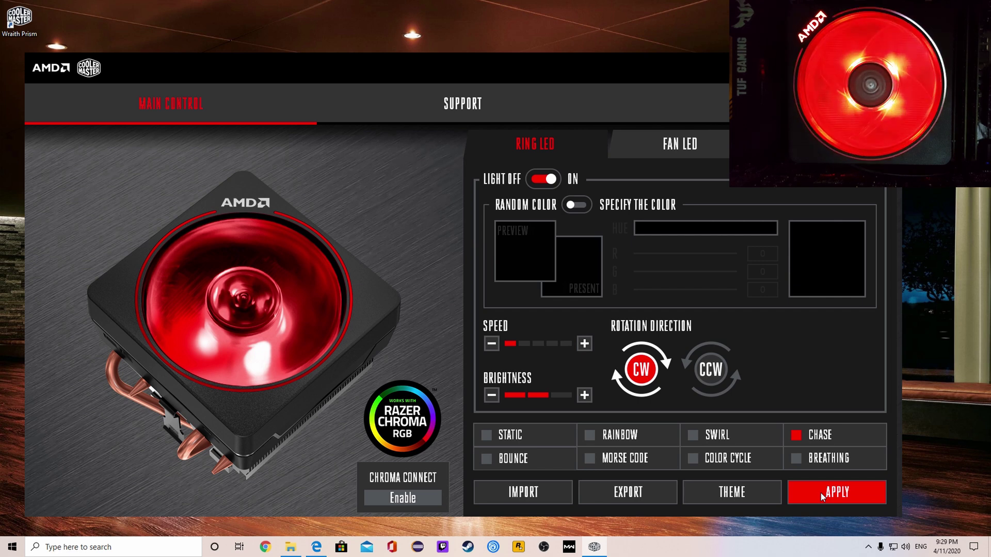
{"action": "left_click", "coordinate": [492, 395]}
{"action": "left_click", "coordinate": [792, 494]}
{"action": "left_click", "coordinate": [842, 497]}
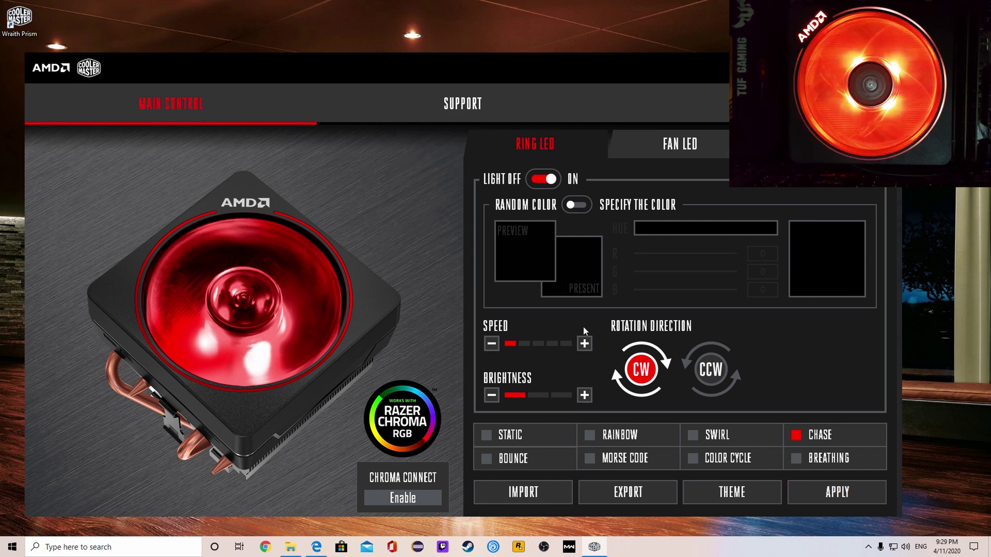
- Set the fan LED's Color Cycle speed to the maximum of five bars and apply it
{"action": "left_click", "coordinate": [652, 150]}
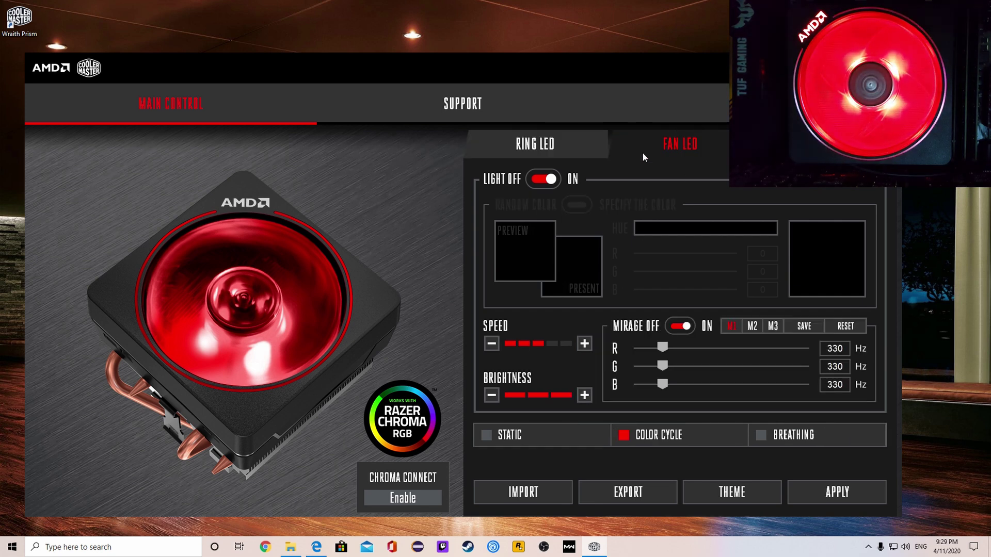
{"action": "left_click", "coordinate": [584, 343]}
{"action": "left_click", "coordinate": [584, 343]}
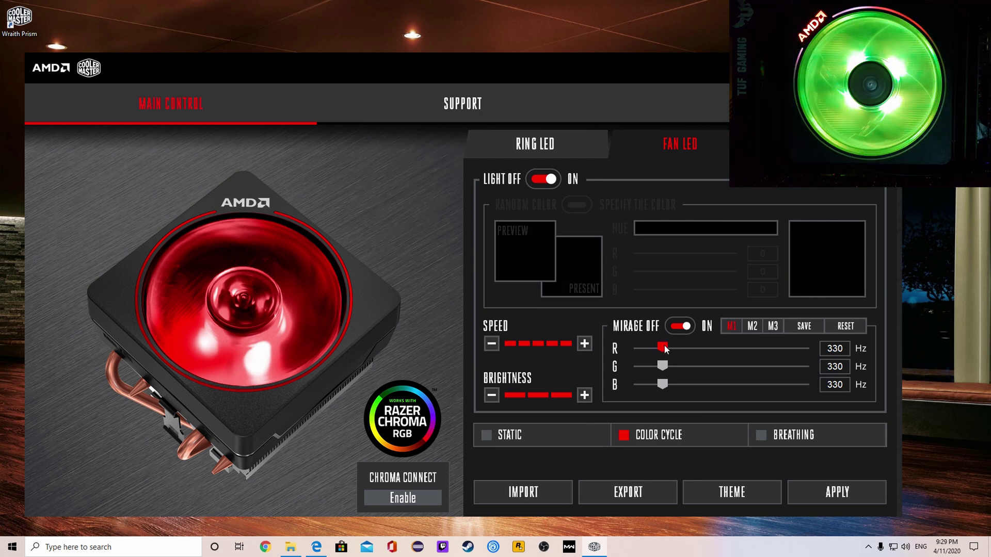
{"action": "left_click", "coordinate": [858, 491]}
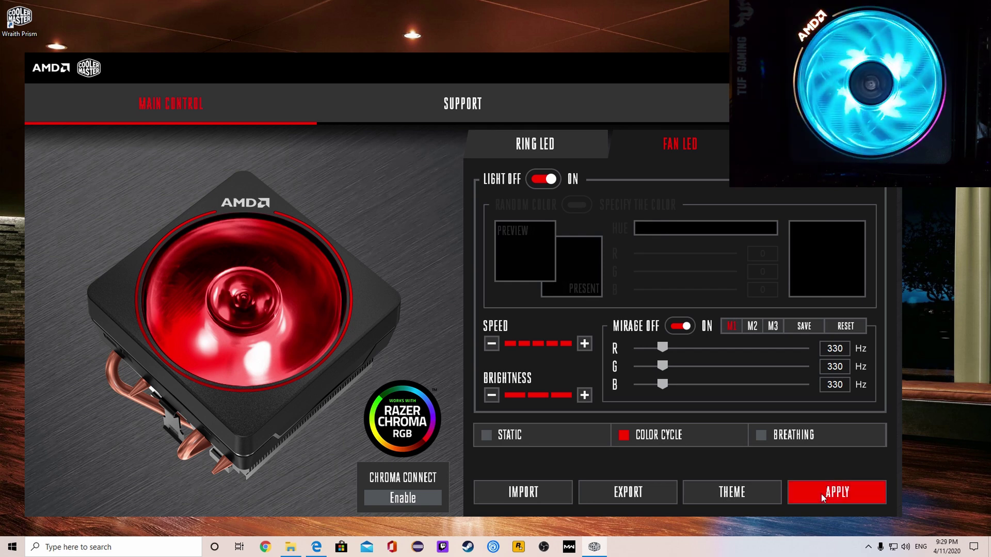
{"action": "left_click", "coordinate": [771, 490]}
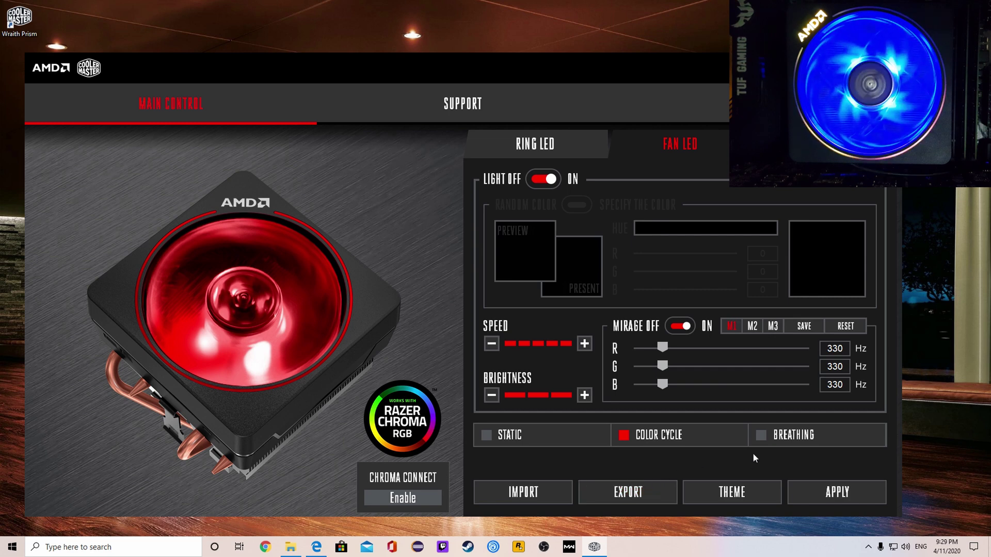
- Apply the Breathing and Static effects to the fan LED in turn
{"action": "left_click", "coordinate": [801, 438]}
{"action": "left_click", "coordinate": [827, 480]}
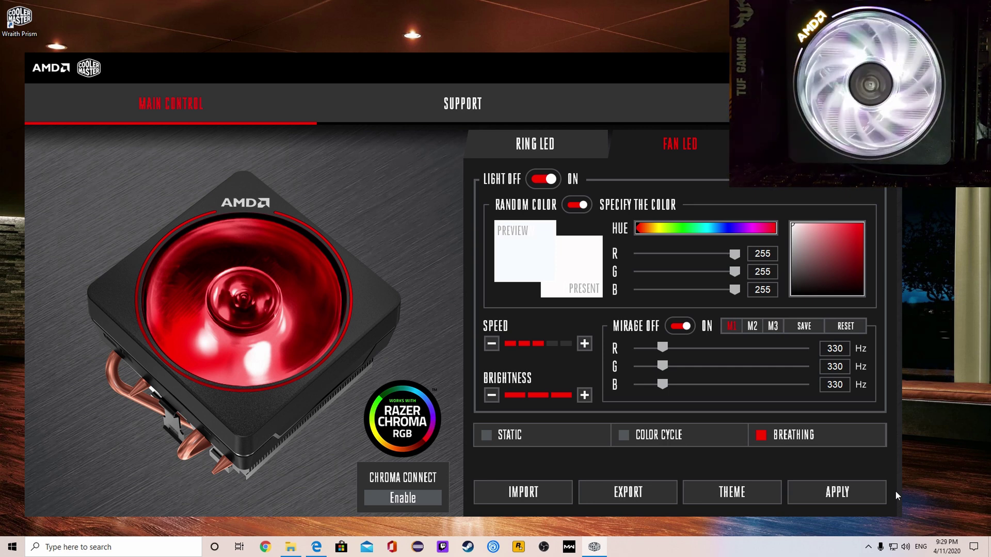
{"action": "left_click", "coordinate": [518, 442]}
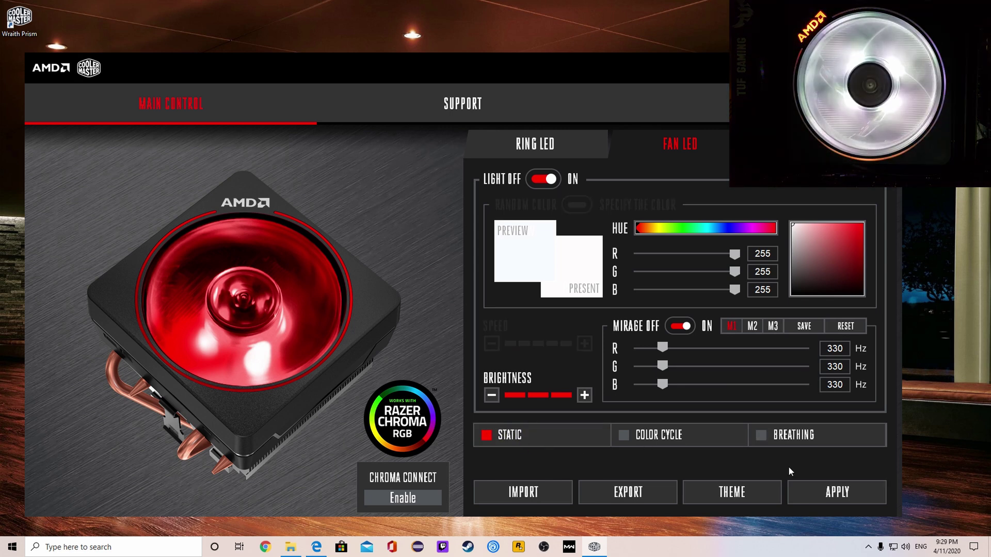
{"action": "left_click", "coordinate": [828, 498]}
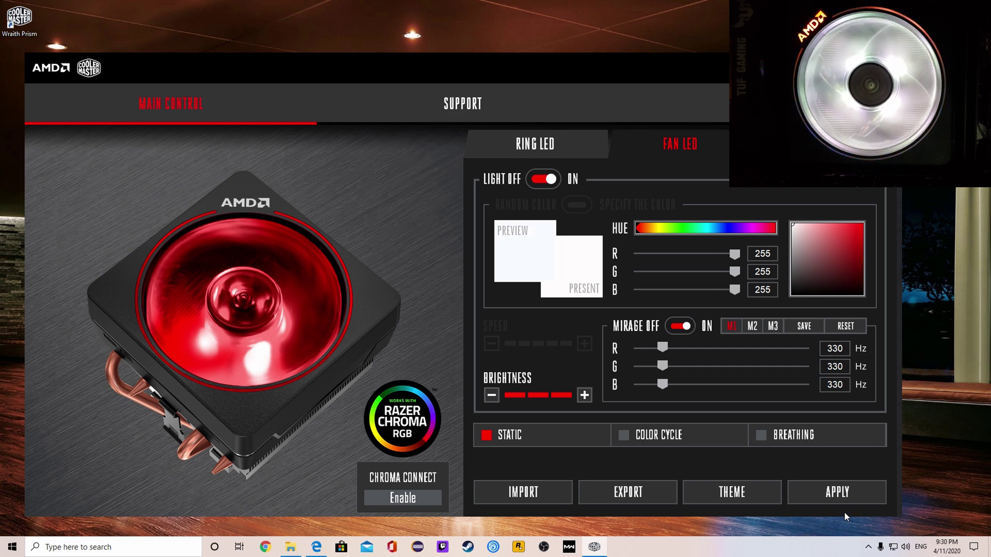
- Lower the fan LED's Static brightness to one bar and apply it, then raise it to two bars and apply again
{"action": "left_click", "coordinate": [491, 396]}
{"action": "left_click", "coordinate": [491, 395]}
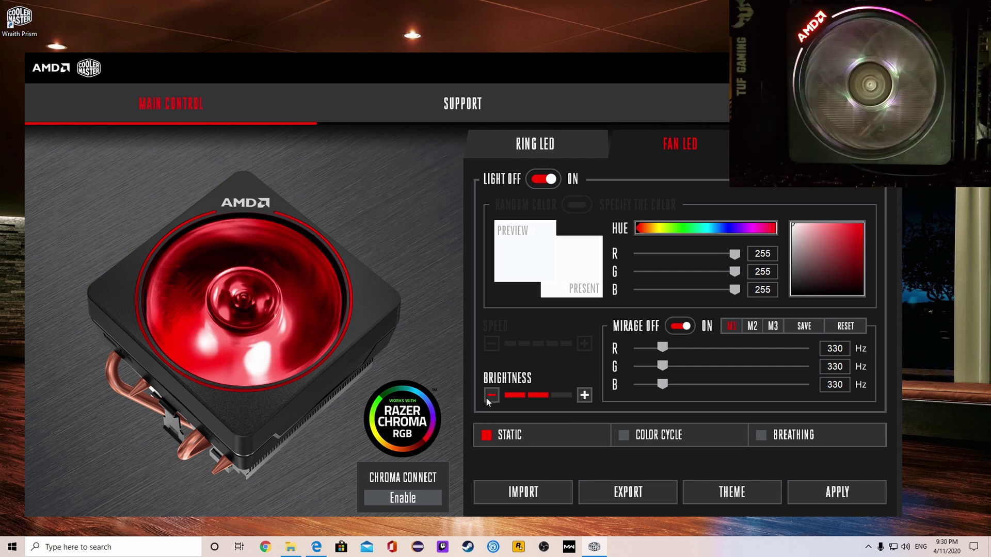
{"action": "left_click", "coordinate": [833, 495]}
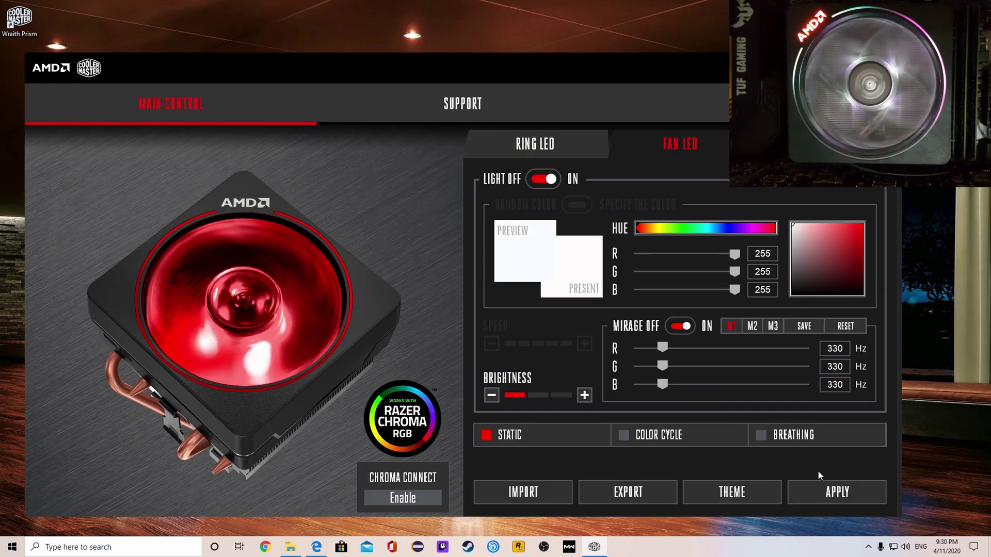
{"action": "left_click", "coordinate": [584, 396]}
{"action": "left_click", "coordinate": [813, 487]}
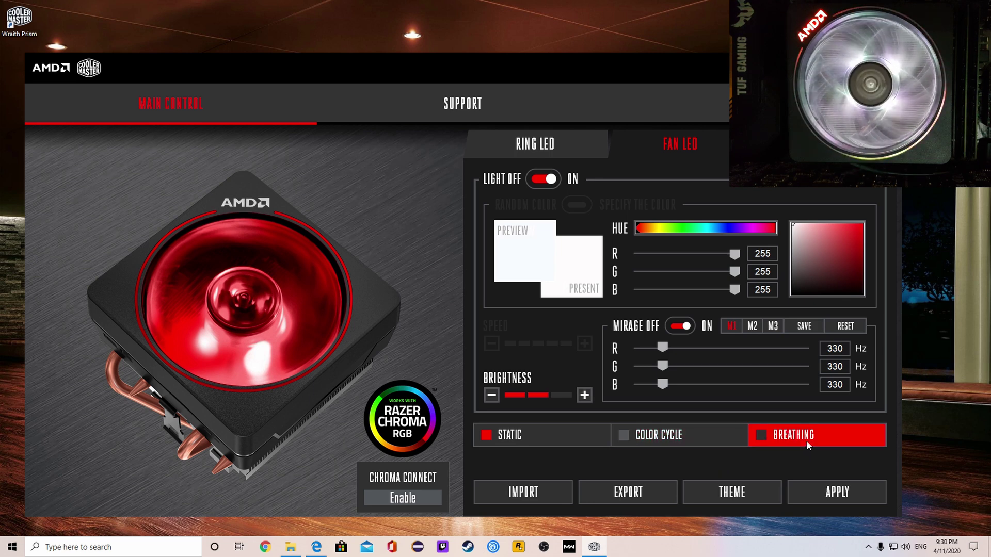
- Try the fan LED's Mirage red frequency at 2000 Hz and at about 1172 Hz, applying each value
{"action": "left_click_drag", "start_coordinate": [664, 350], "coordinate": [805, 349]}
{"action": "left_click", "coordinate": [851, 490]}
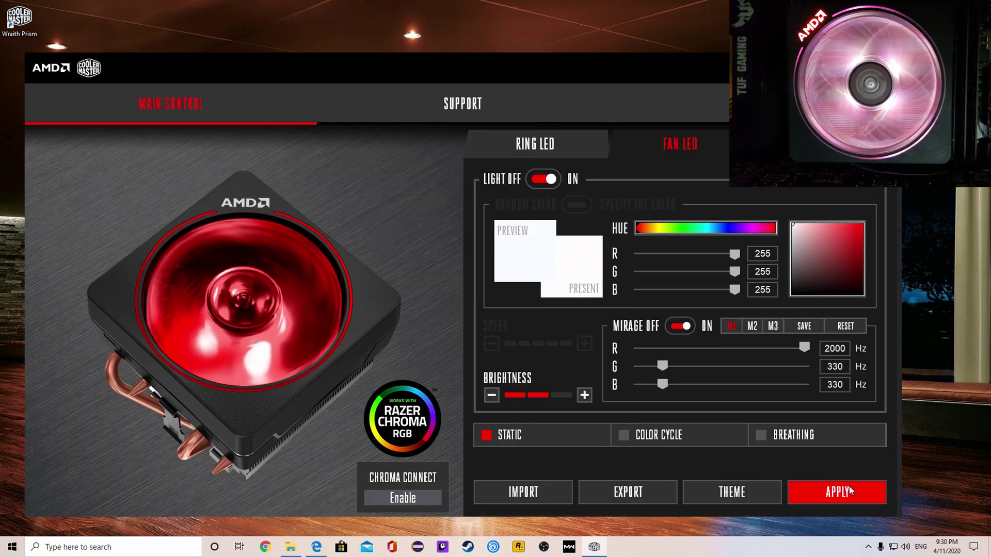
{"action": "left_click_drag", "start_coordinate": [803, 348], "coordinate": [736, 347]}
{"action": "left_click", "coordinate": [861, 488]}
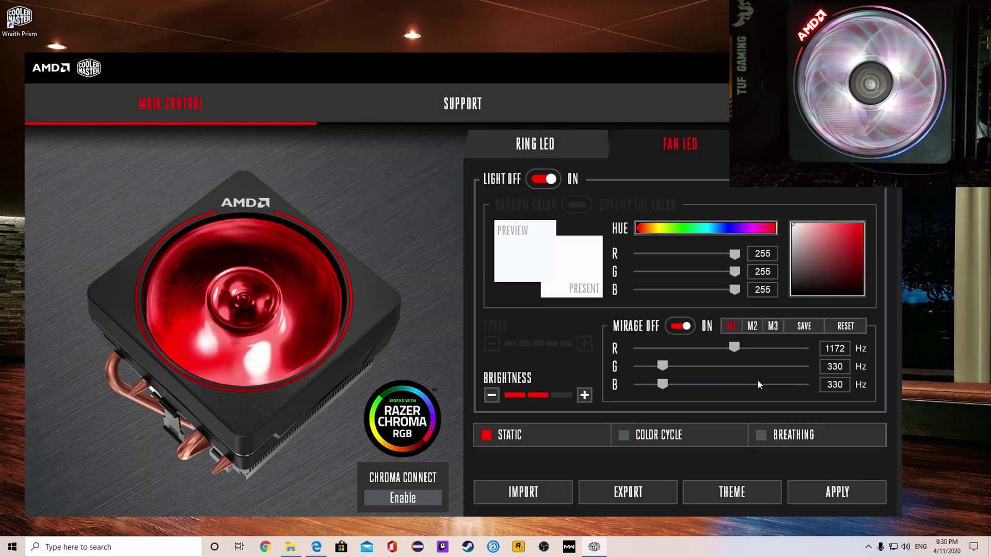
- Return the fan LED's Mirage red frequency to 330 Hz
{"action": "left_click_drag", "start_coordinate": [734, 348], "coordinate": [659, 347]}
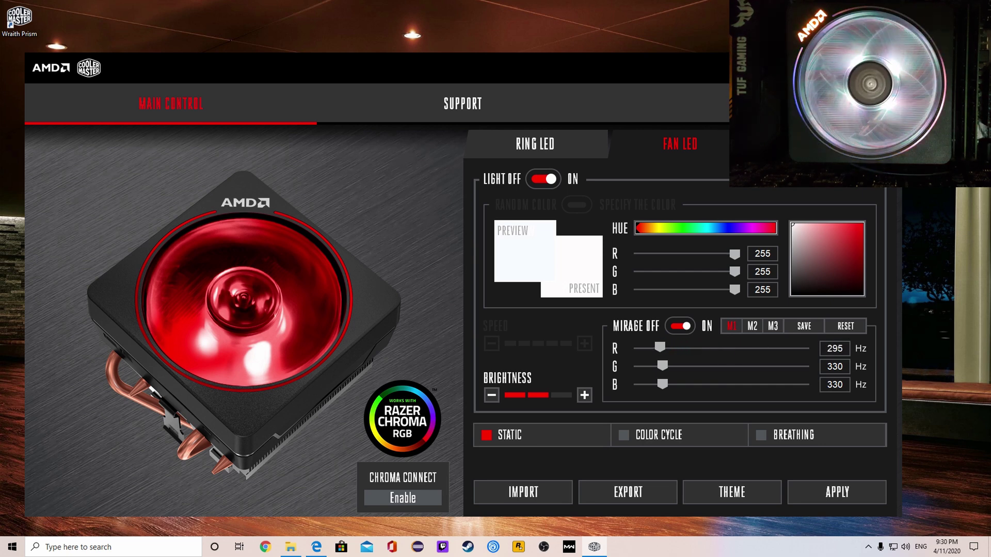
{"action": "key", "text": "BackSpace"}
{"action": "key", "text": "BackSpace"}
{"action": "key", "text": "BackSpace"}
{"action": "type", "text": "330"}
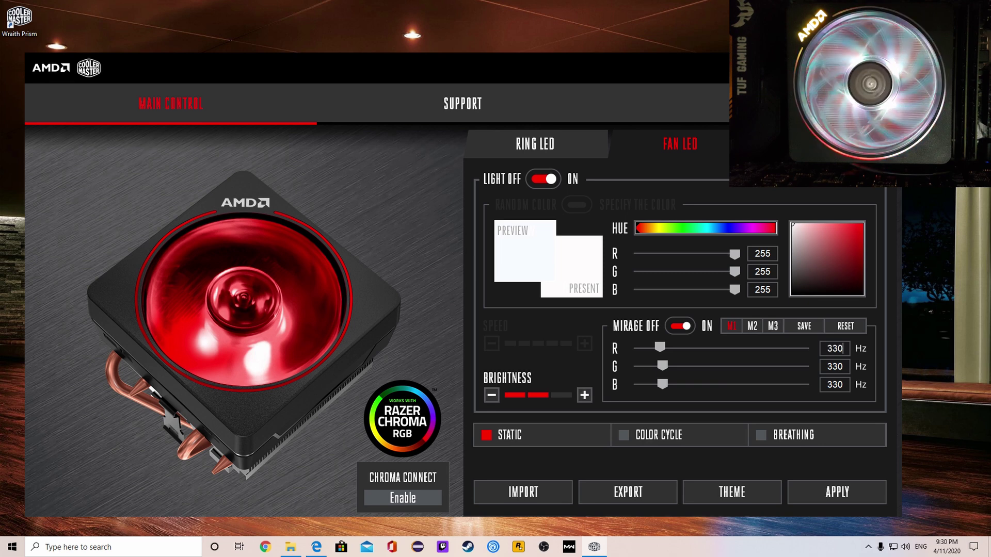
{"action": "key", "text": "Return"}
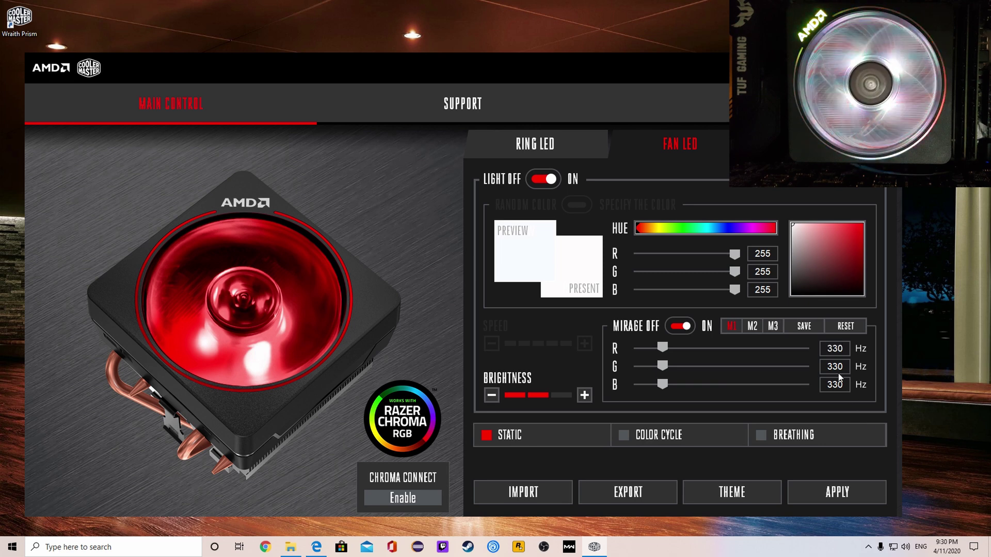
- Raise the Mirage green frequency to about 1257 Hz and the blue frequency to about 1513 Hz, applying each change
{"action": "left_click_drag", "start_coordinate": [666, 366], "coordinate": [741, 366]}
{"action": "left_click", "coordinate": [853, 495]}
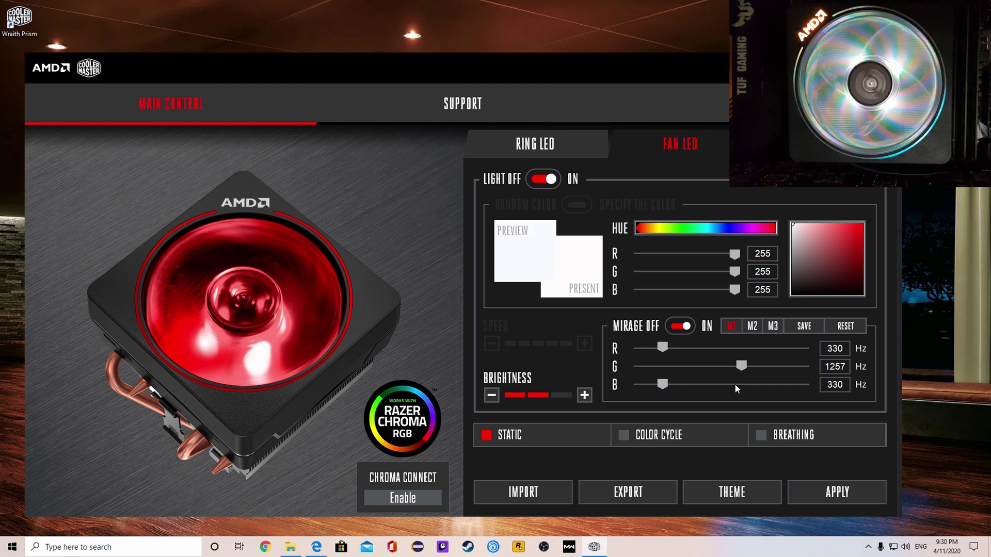
{"action": "left_click_drag", "start_coordinate": [676, 388], "coordinate": [763, 384]}
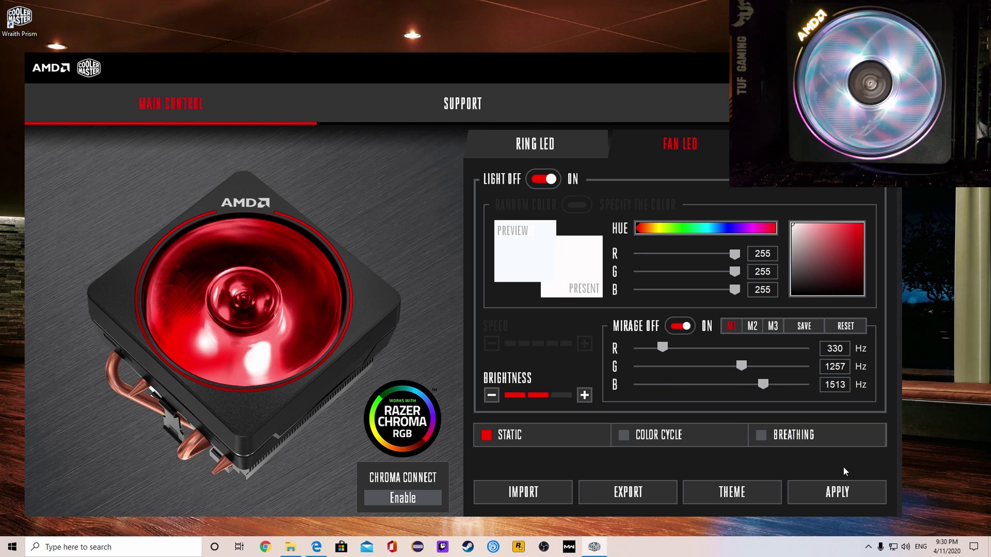
{"action": "left_click", "coordinate": [837, 492]}
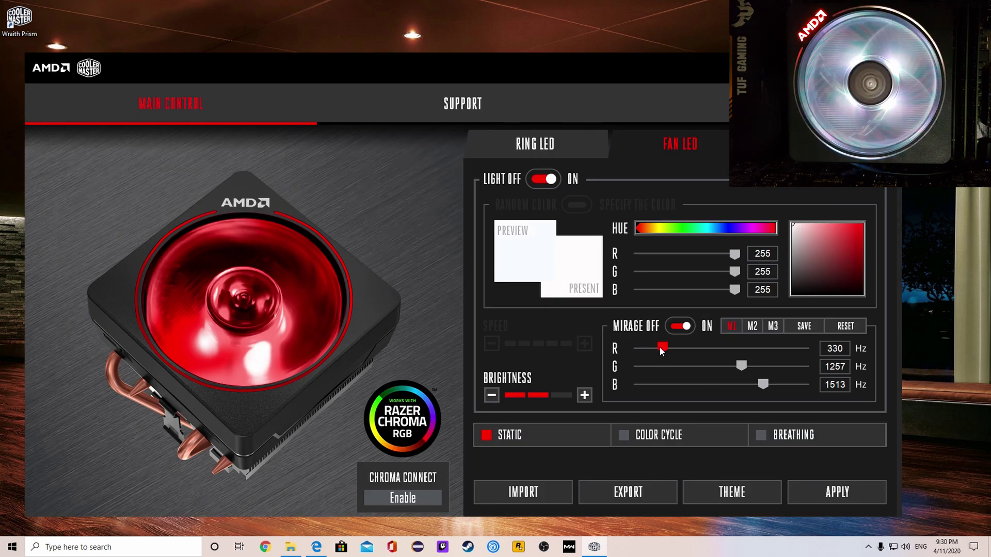